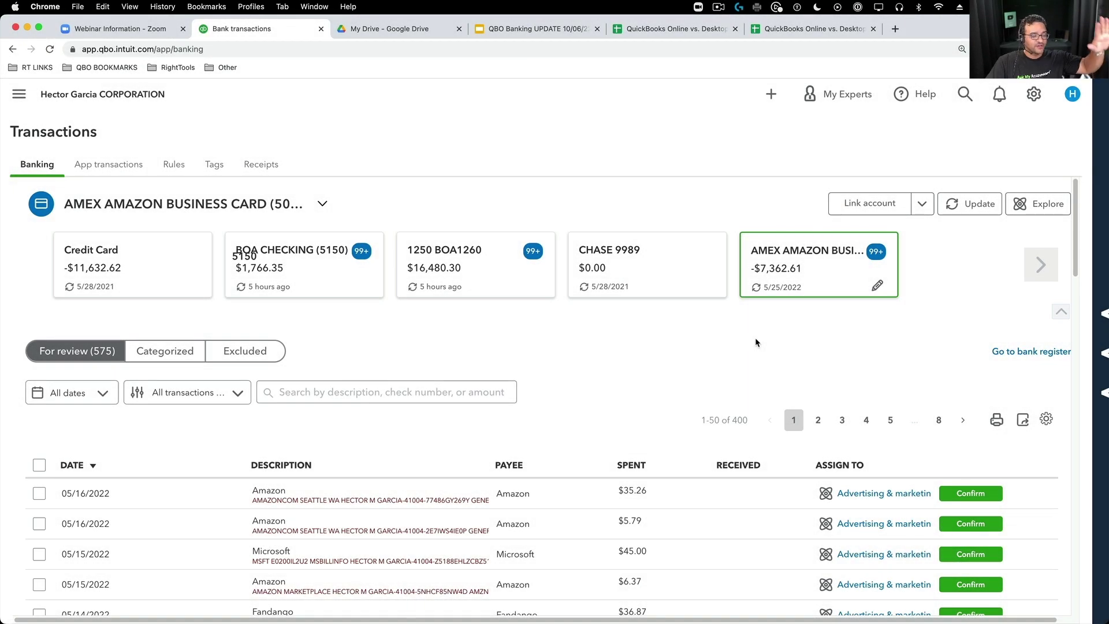
- Show the bank feed gear settings with their Columns, Groups and Transaction details options
click(1046, 418)
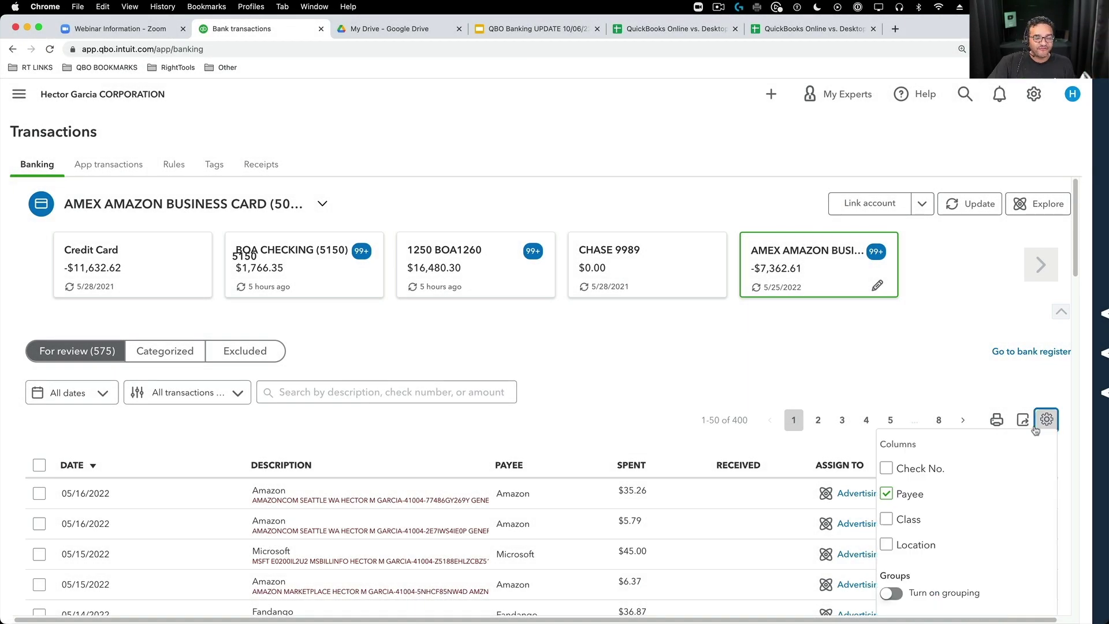
scroll(985, 498, down, 5)
scroll(985, 501, down, 3)
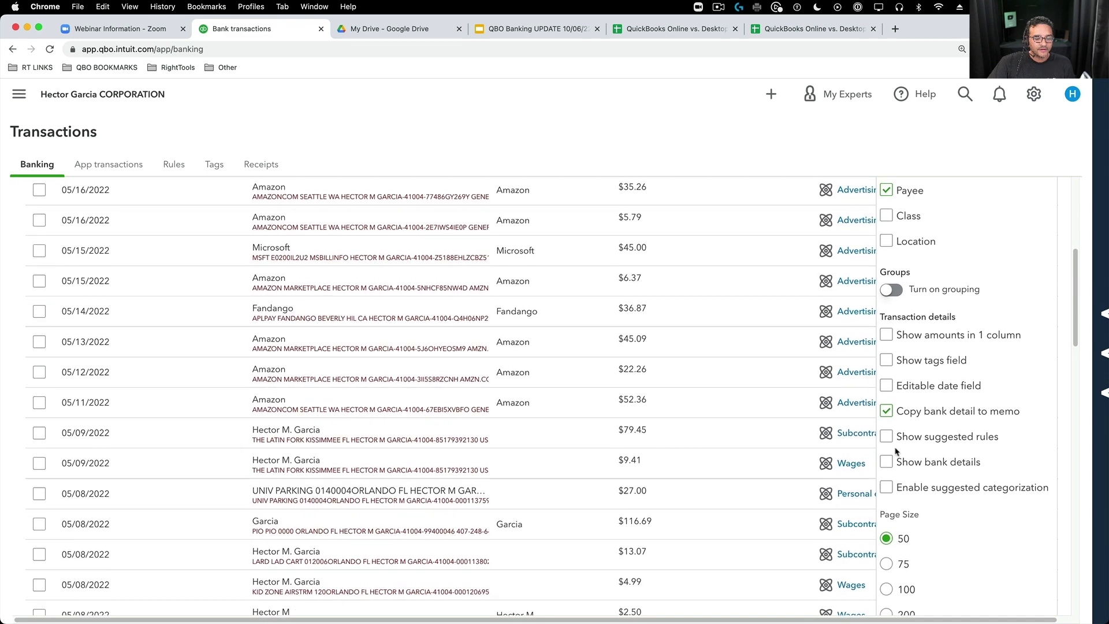
- Expand the first Amazon $35.26 transaction, highlight parts of its memo, then collapse it
click(271, 198)
click(275, 195)
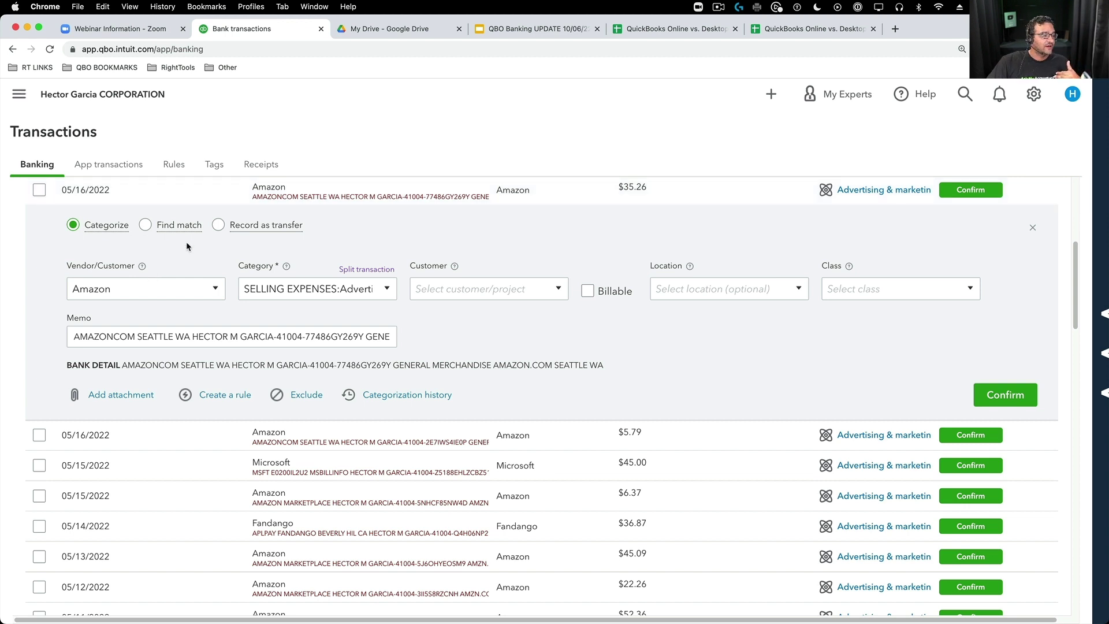
click(99, 338)
drag(98, 338, 407, 337)
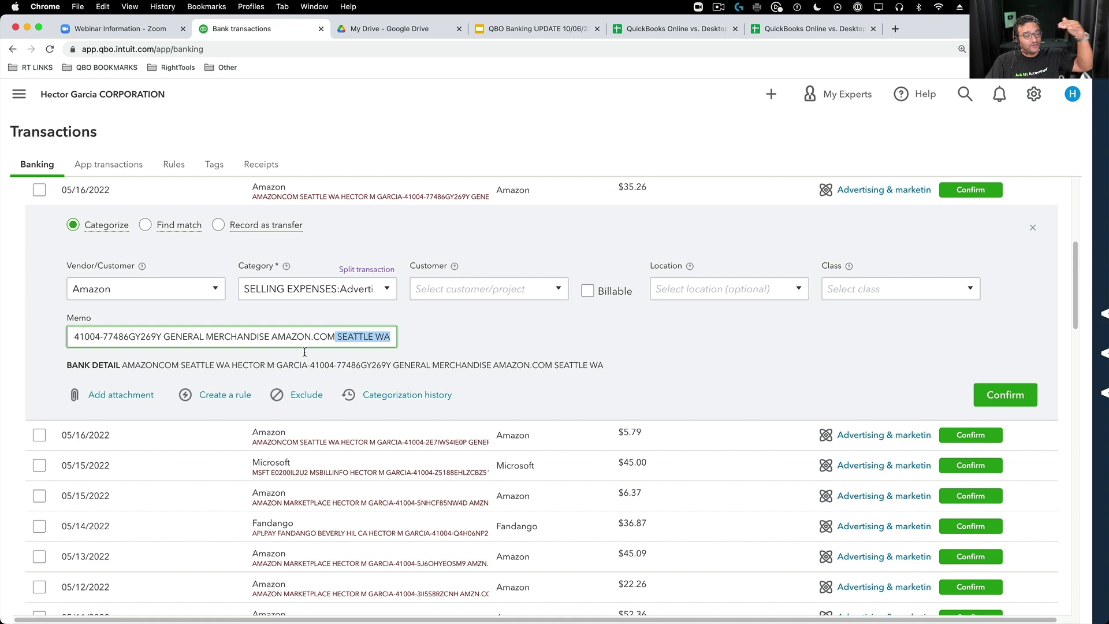
drag(328, 337, 187, 337)
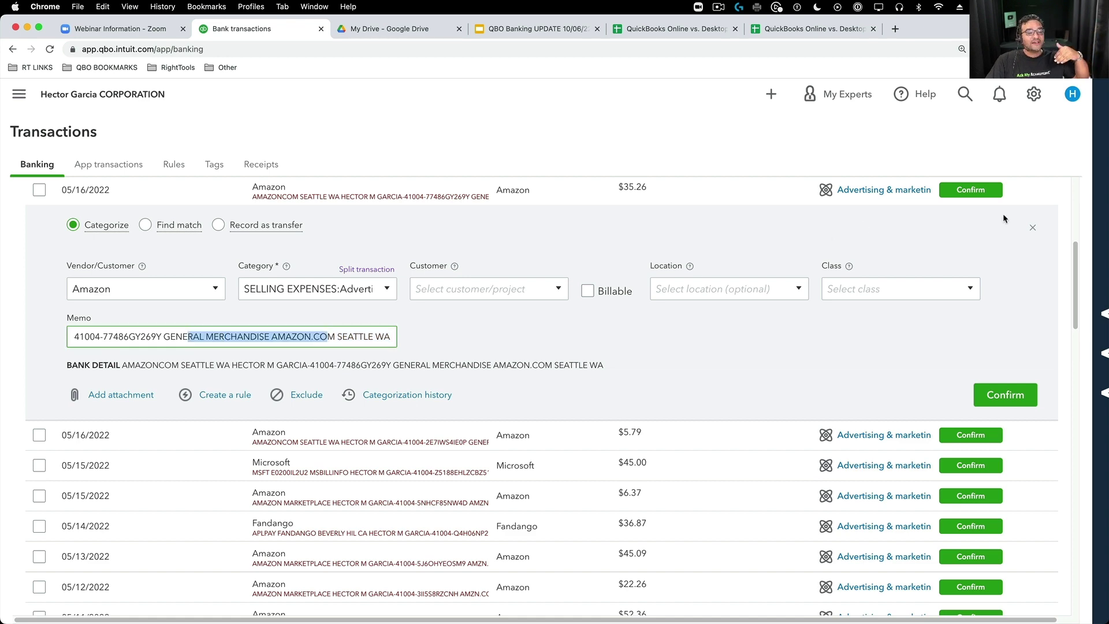
click(1032, 228)
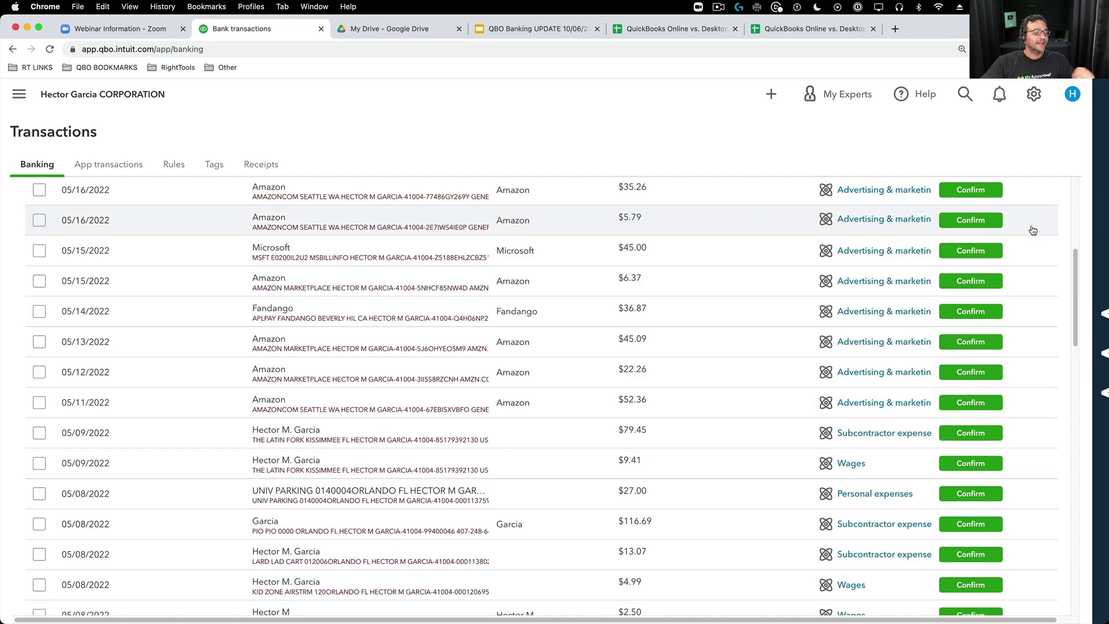
scroll(1033, 231, up, 3)
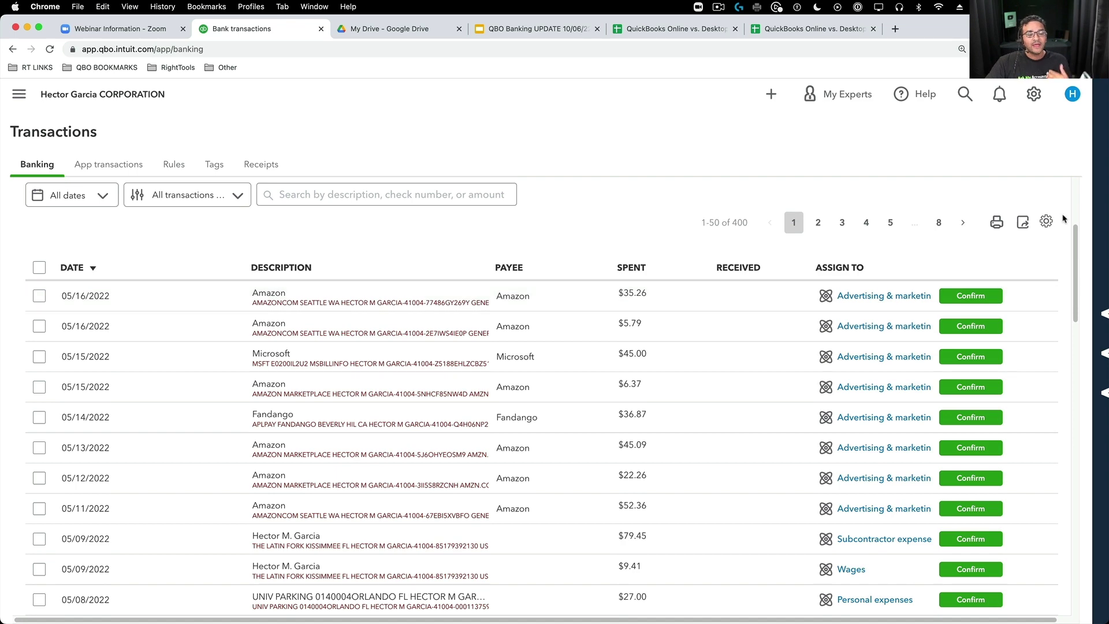
- Turn on Show bank details so the description column becomes BANK DETAIL
click(1046, 222)
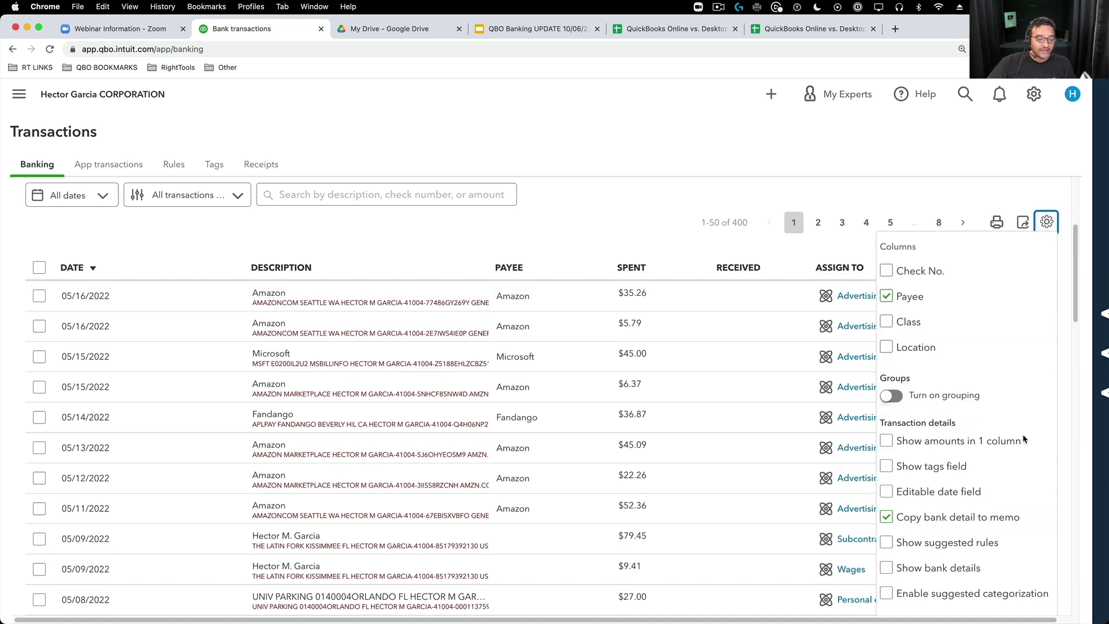
click(884, 572)
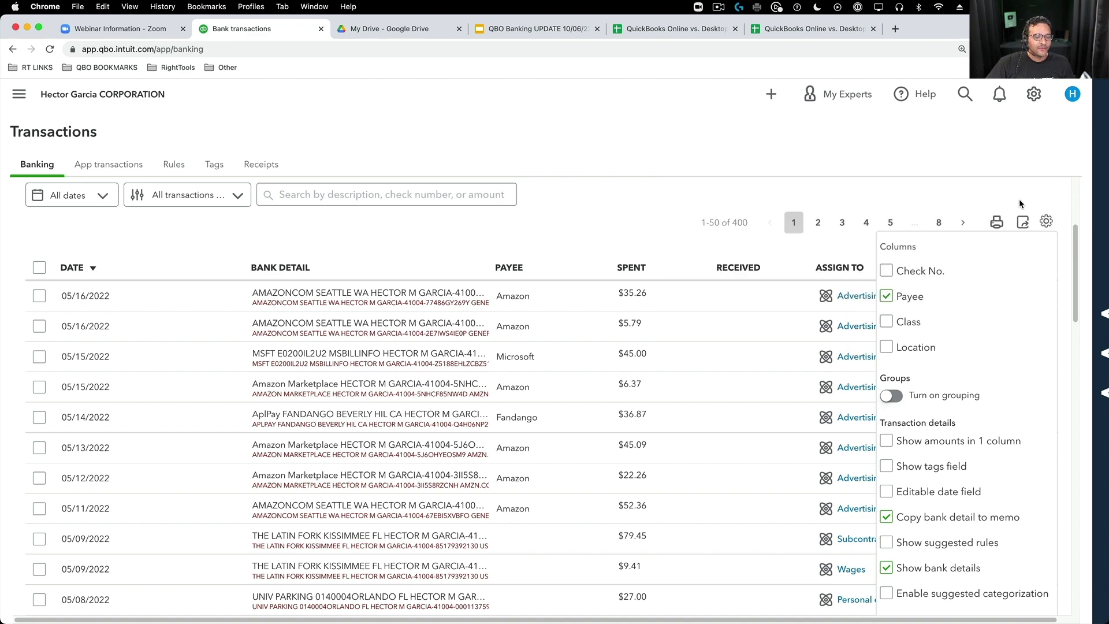
click(1046, 222)
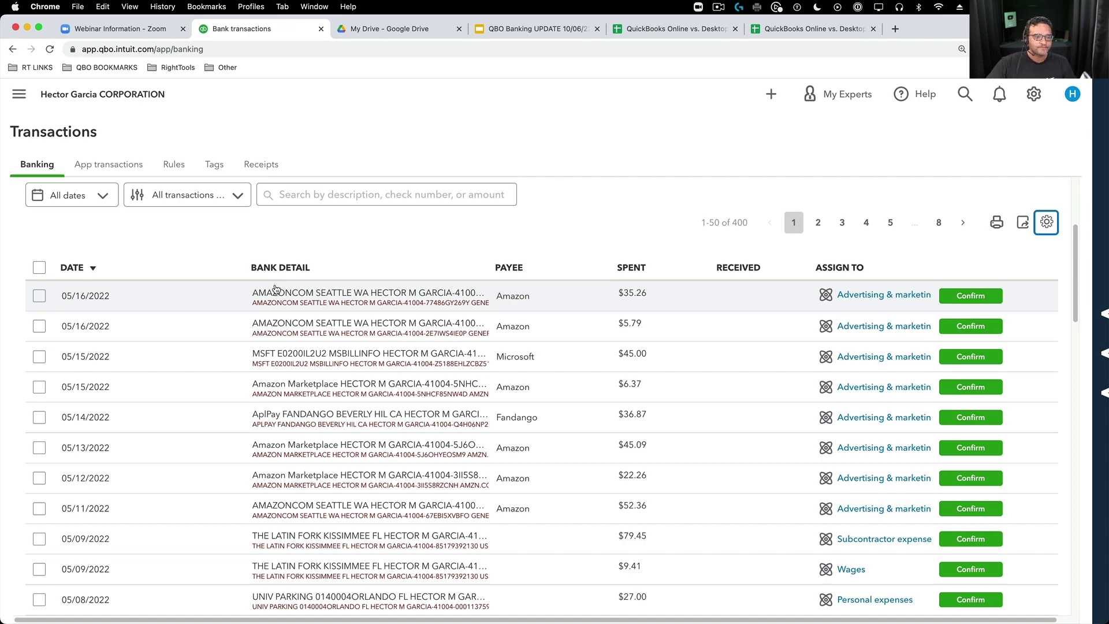
- Untick Show bank details to restore the Description column with cleaned names like Amazon
click(1045, 221)
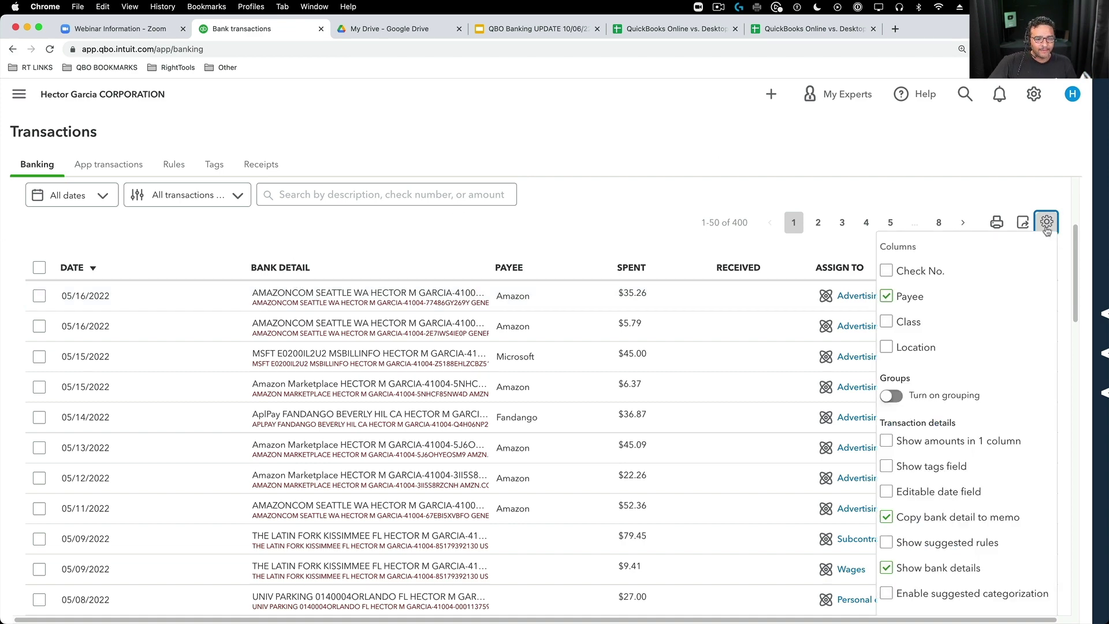
scroll(924, 497, down, 3)
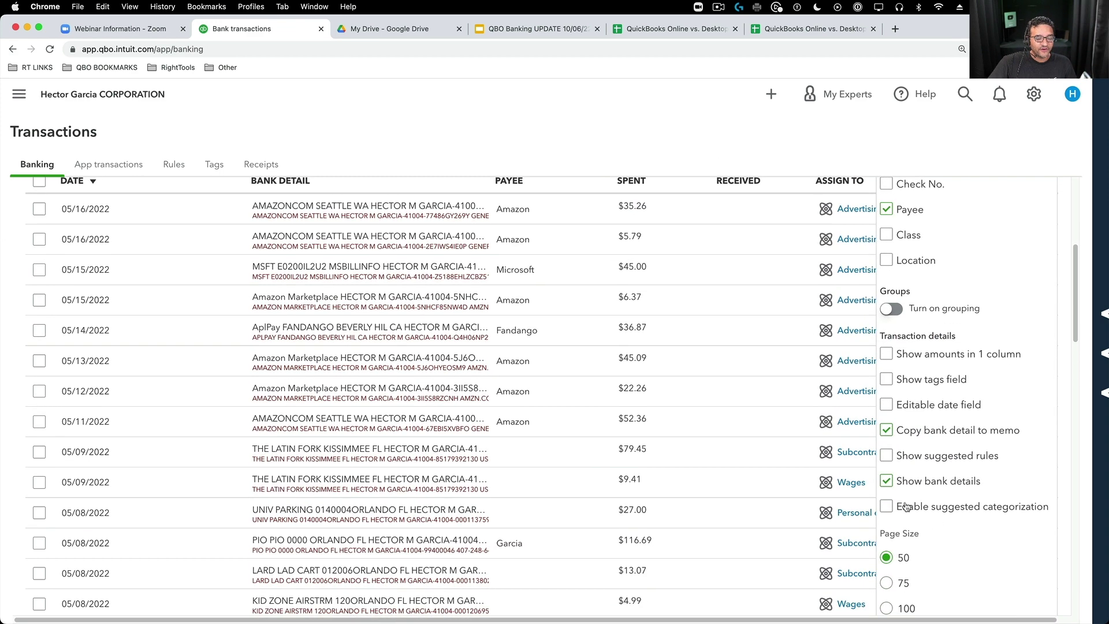
click(886, 482)
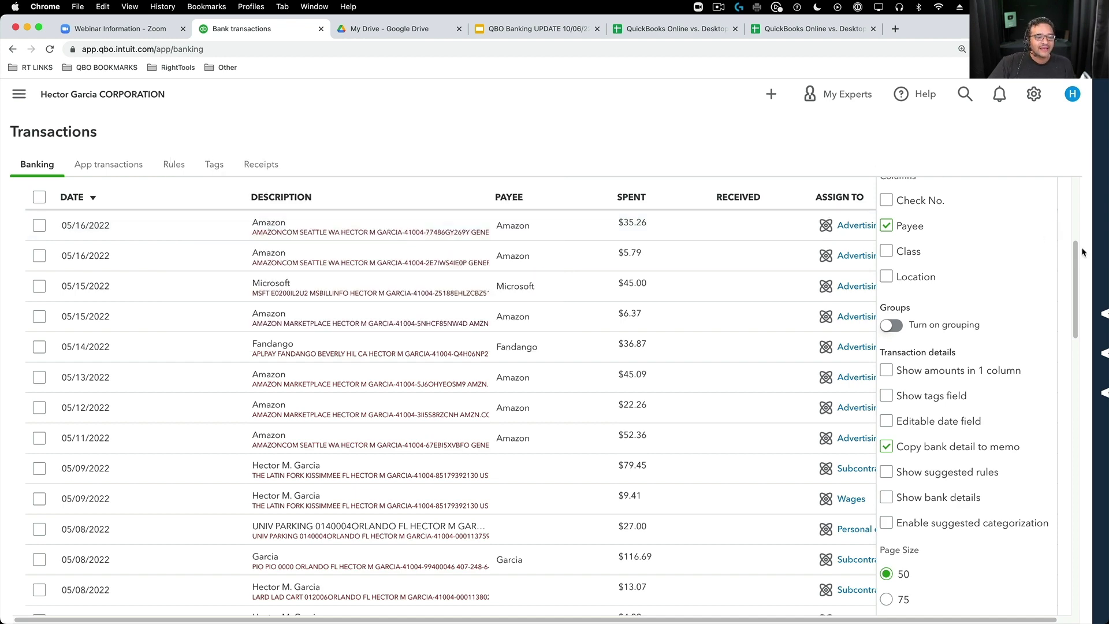
scroll(1068, 231, up, 1)
- Expand the 05/09/2022 $79.45 transaction and highlight the bank text in its memo
click(1049, 196)
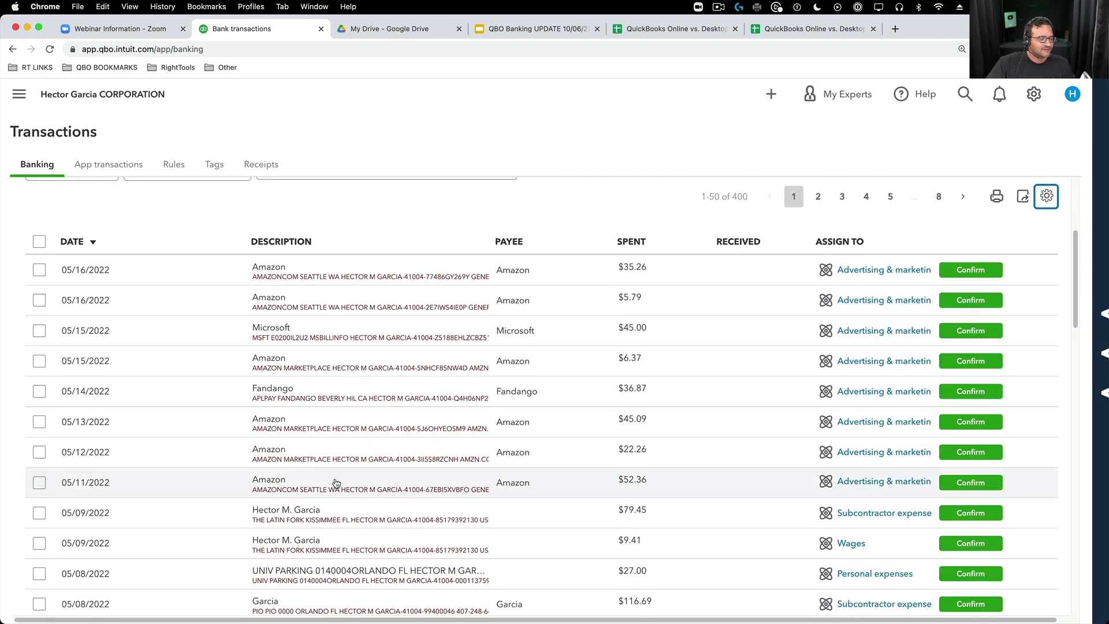
scroll(345, 468, down, 3)
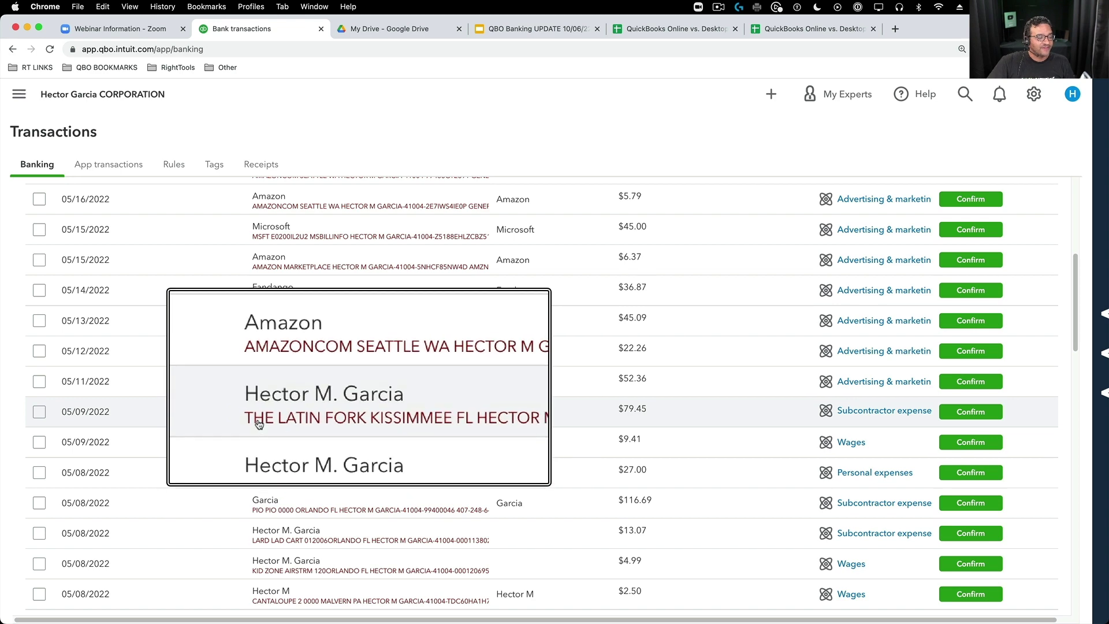
drag(254, 419, 345, 429)
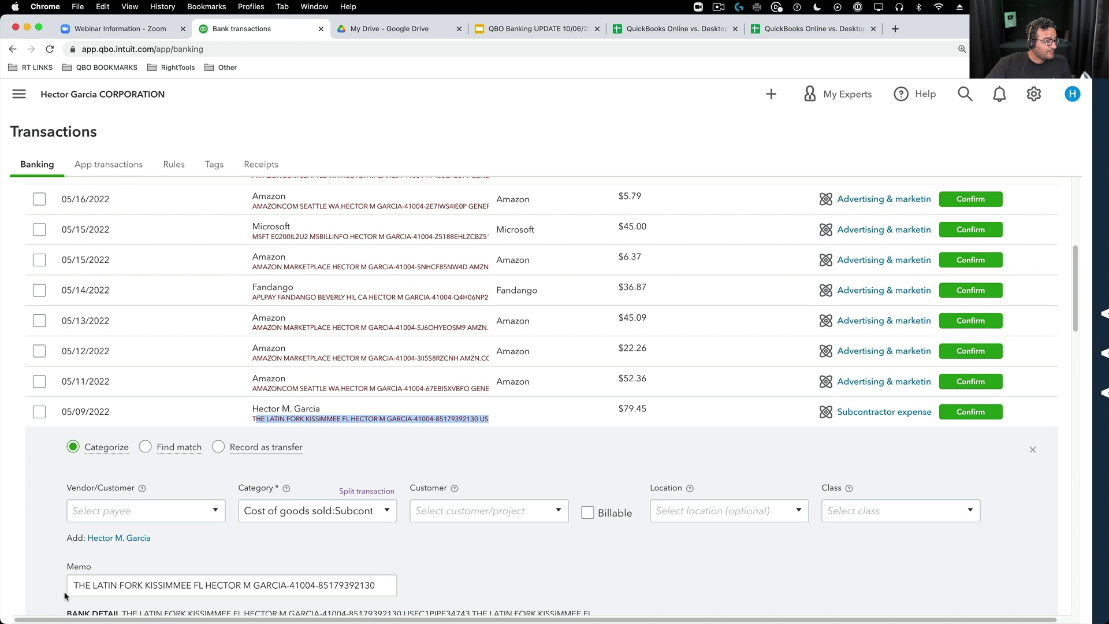
click(83, 589)
triple_click(84, 589)
click(260, 585)
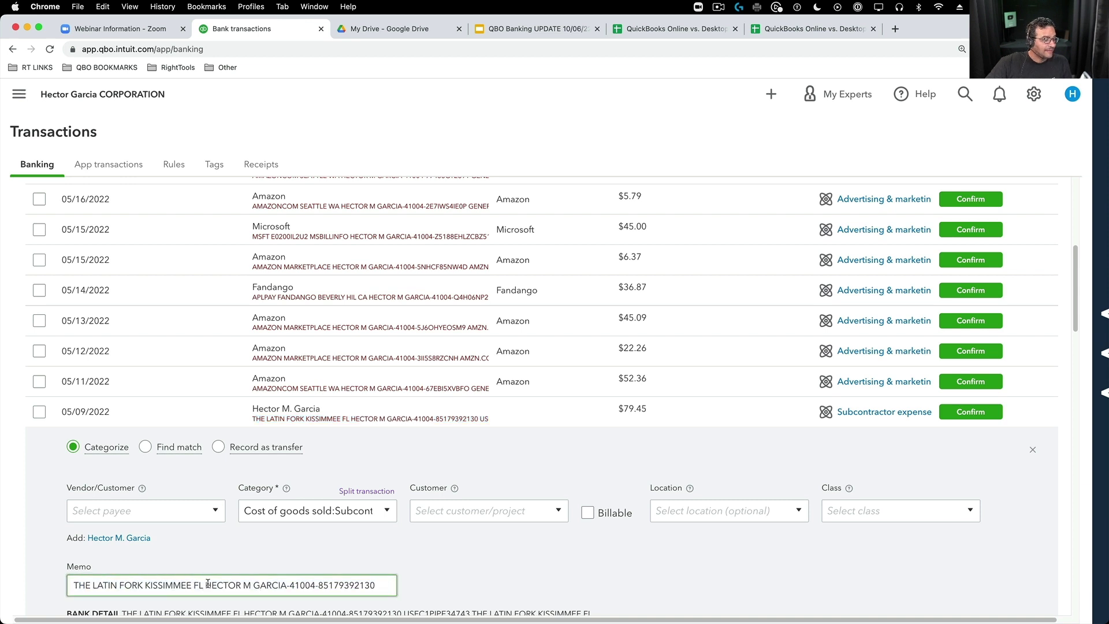
drag(208, 583, 291, 586)
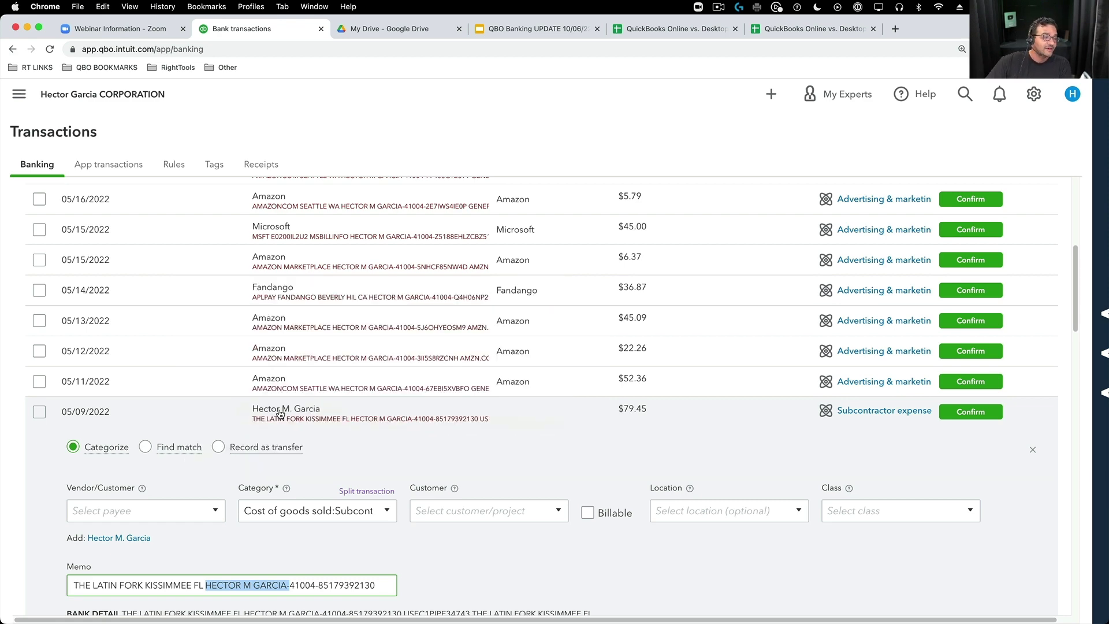
- Expand the Fandango $36.87 transaction, select its memo text, then collapse it
click(280, 295)
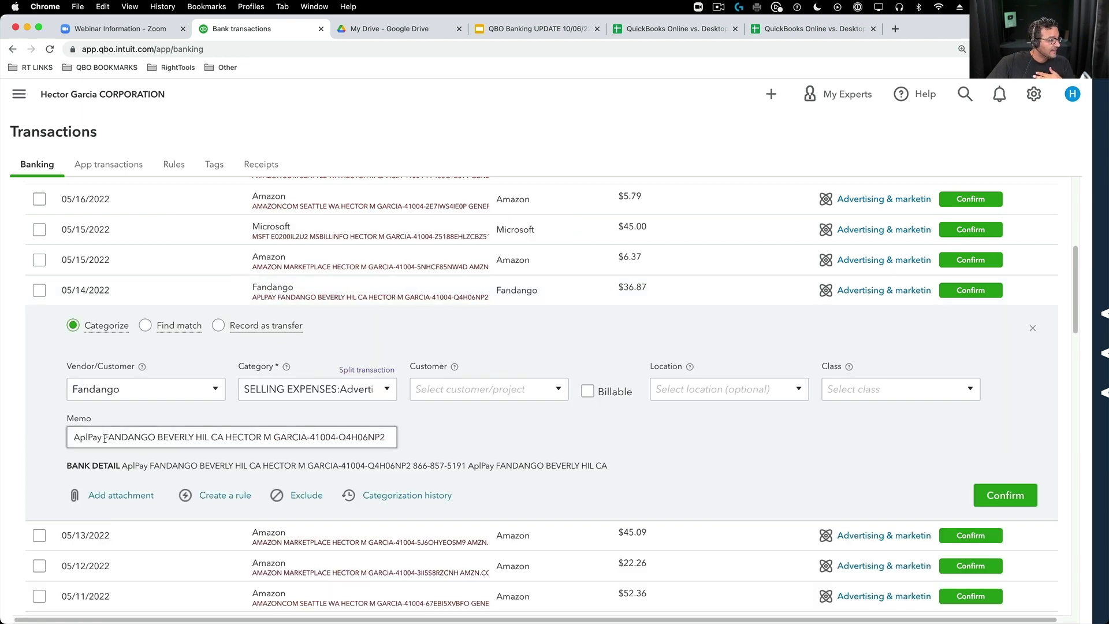
drag(70, 436, 413, 446)
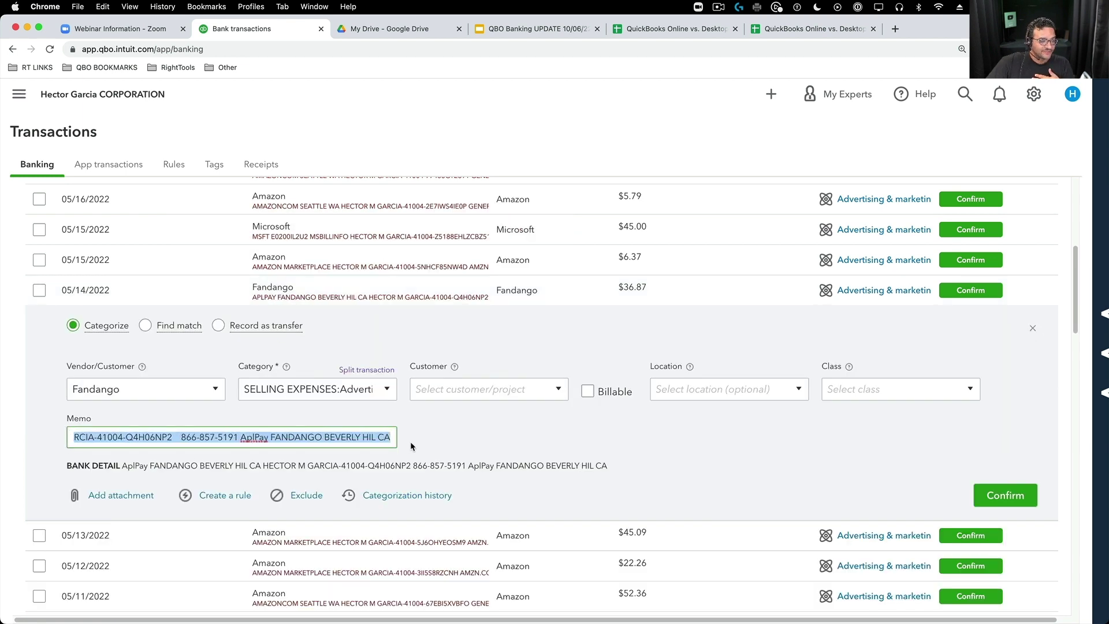
drag(248, 437, 74, 439)
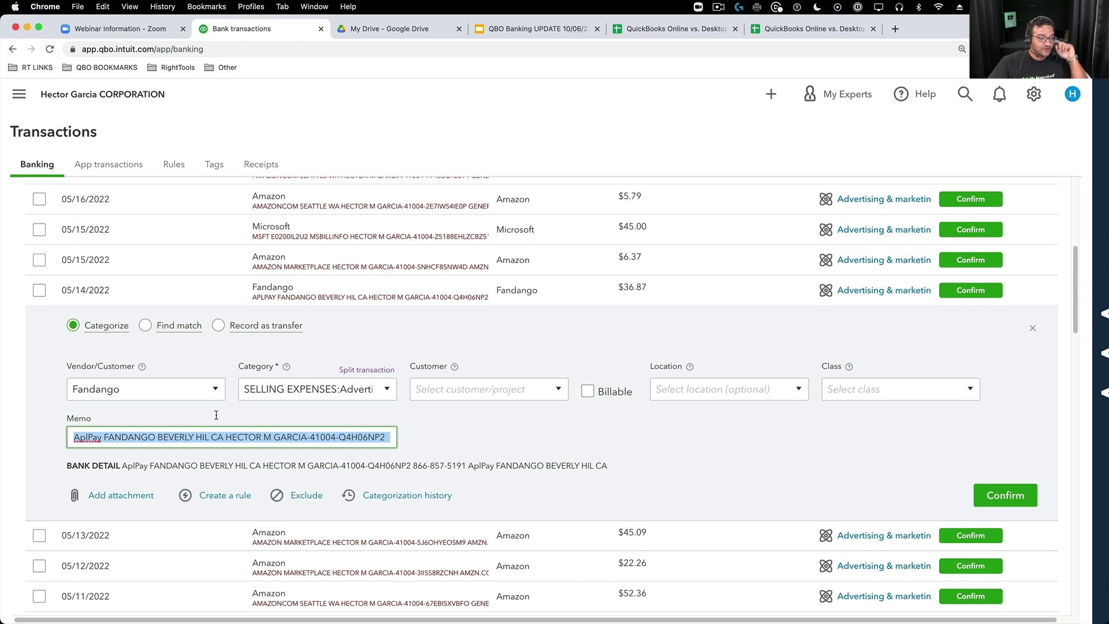
click(1033, 327)
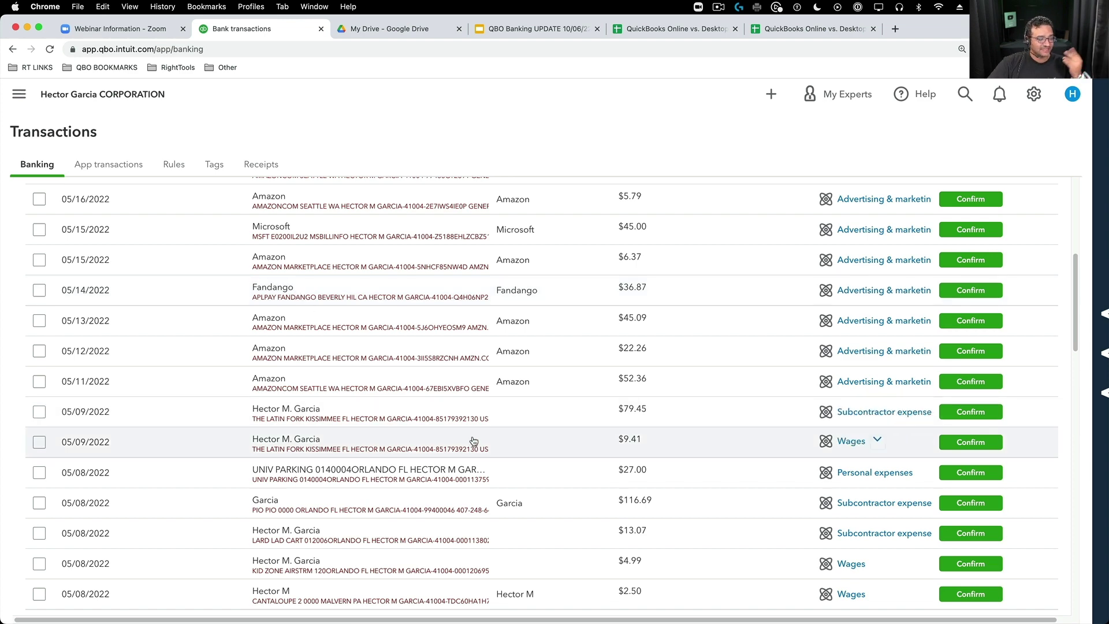
- Switch on 'Turn on grouping' in the table settings, producing a May 2022 (22) group
scroll(479, 448, up, 1)
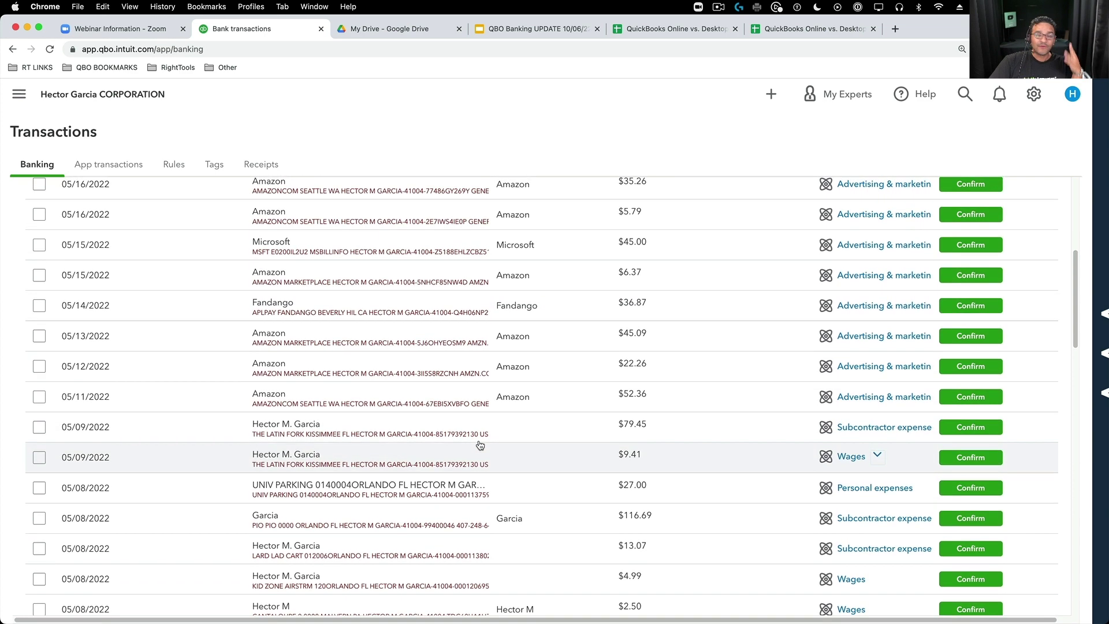
scroll(479, 446, up, 5)
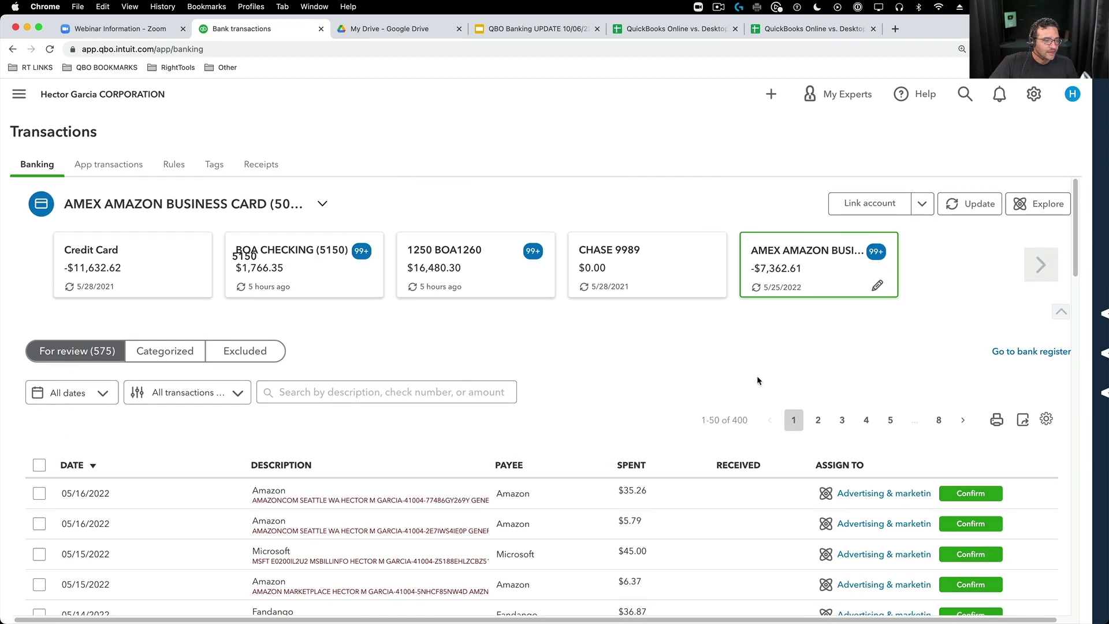
click(1047, 419)
scroll(1053, 426, down, 4)
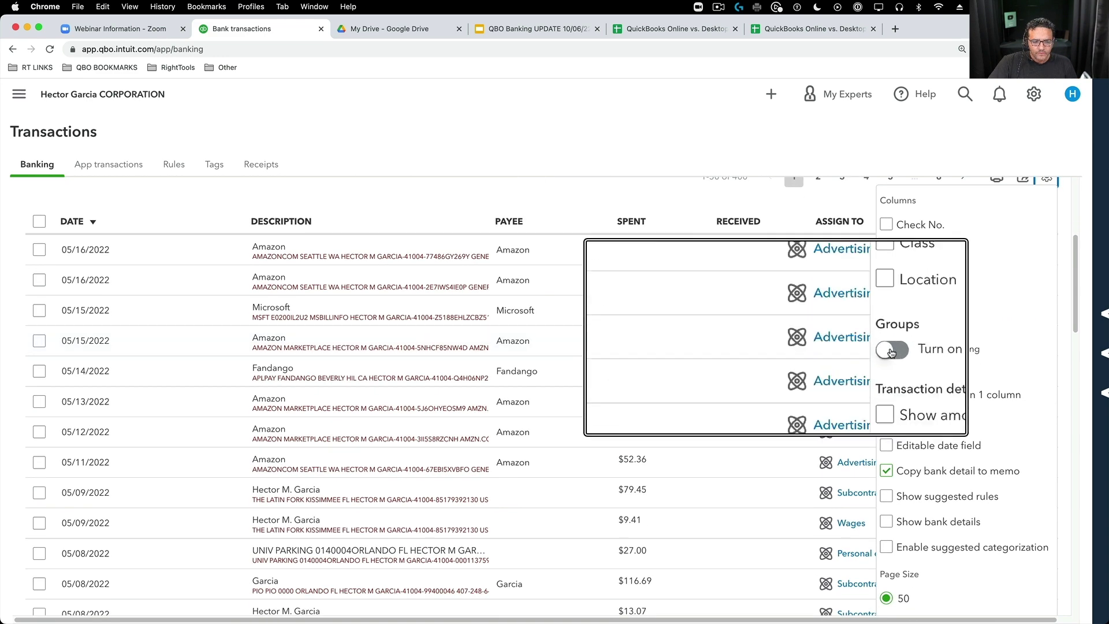
click(892, 350)
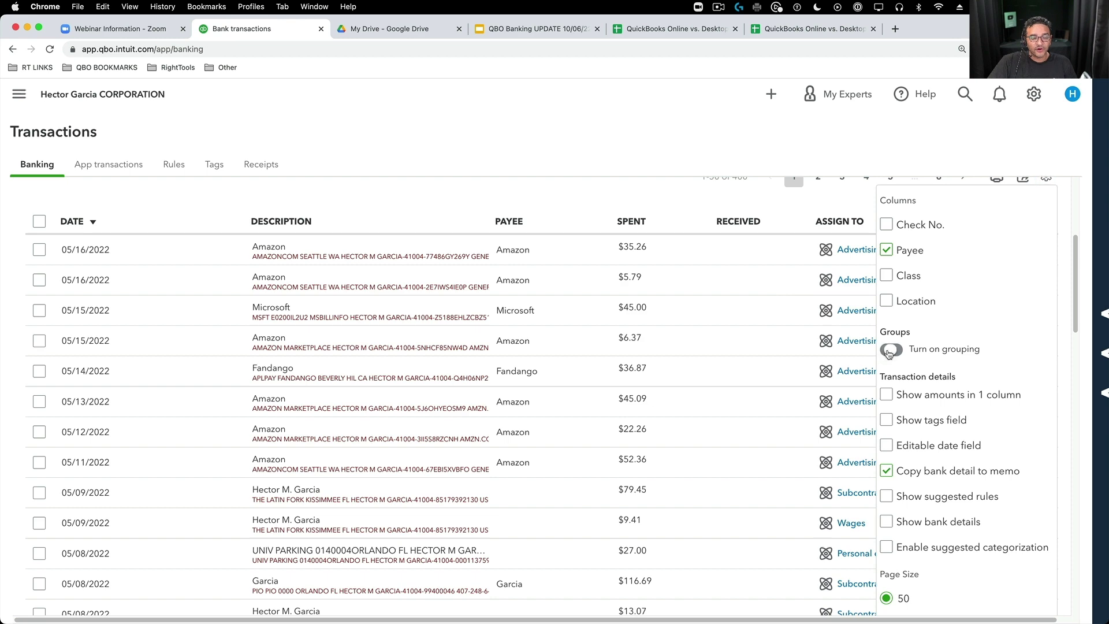
click(553, 158)
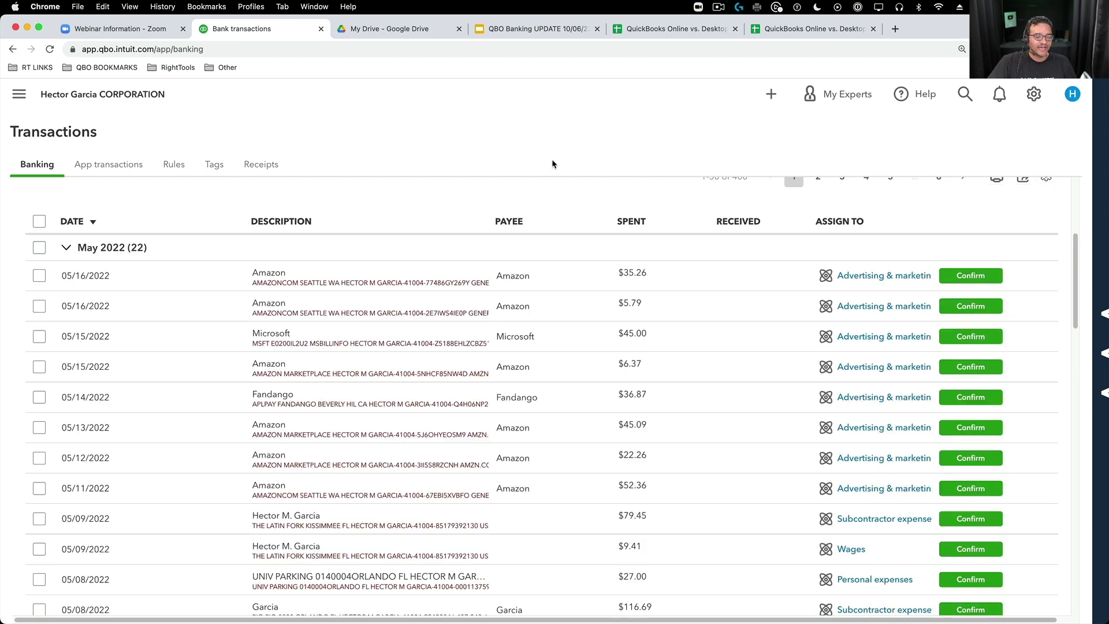
scroll(112, 272, up, 1)
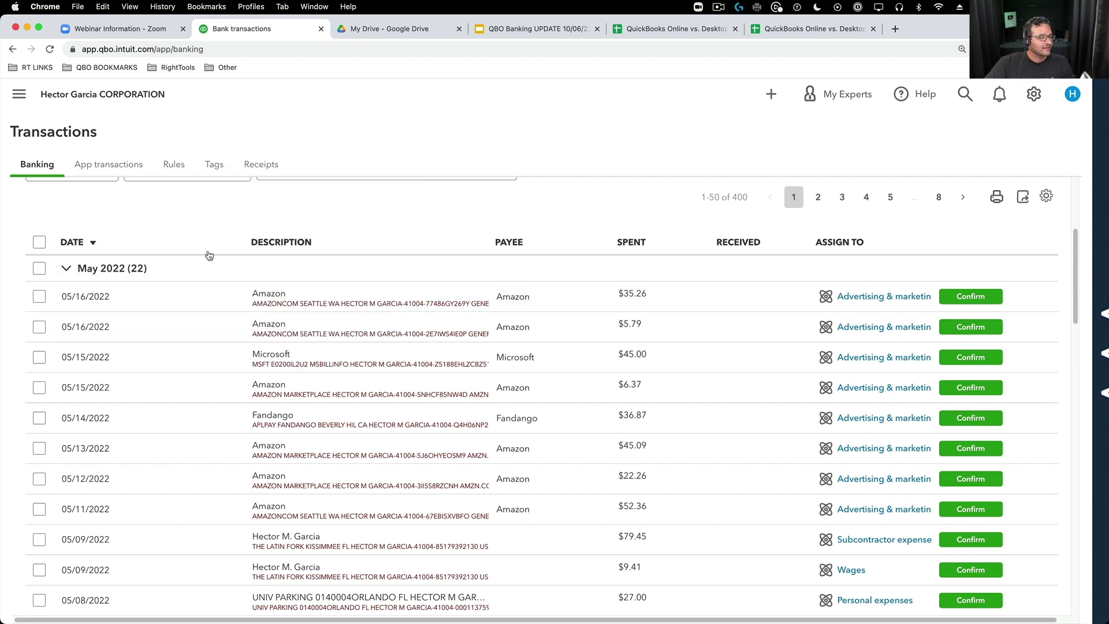
- Group by description, then by payee, collapsing and re-expanding the No Payee group
click(280, 243)
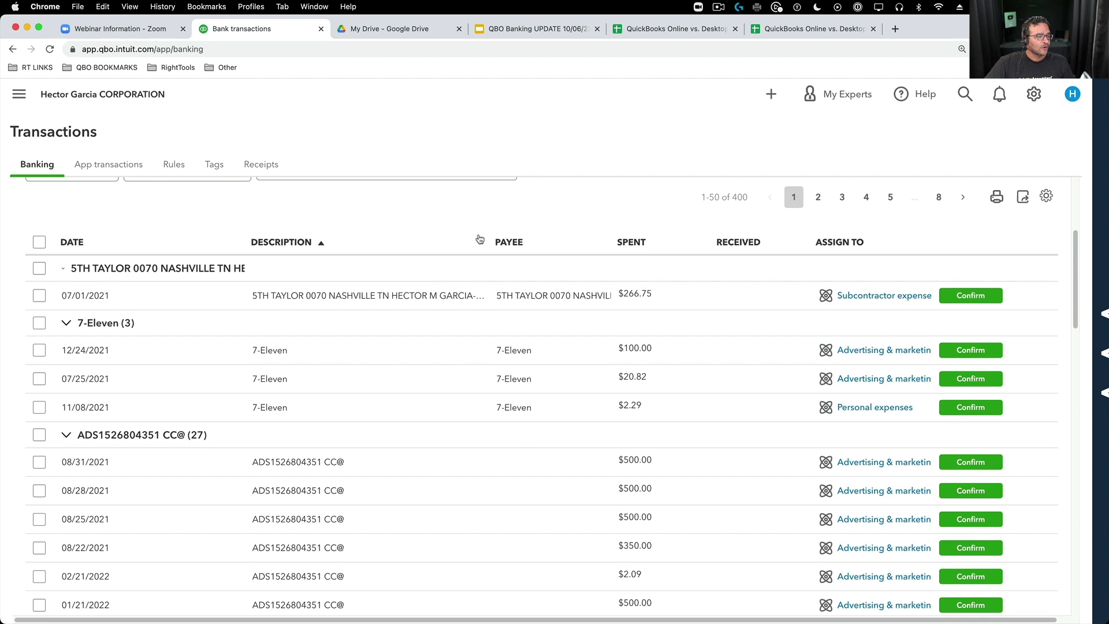
click(513, 242)
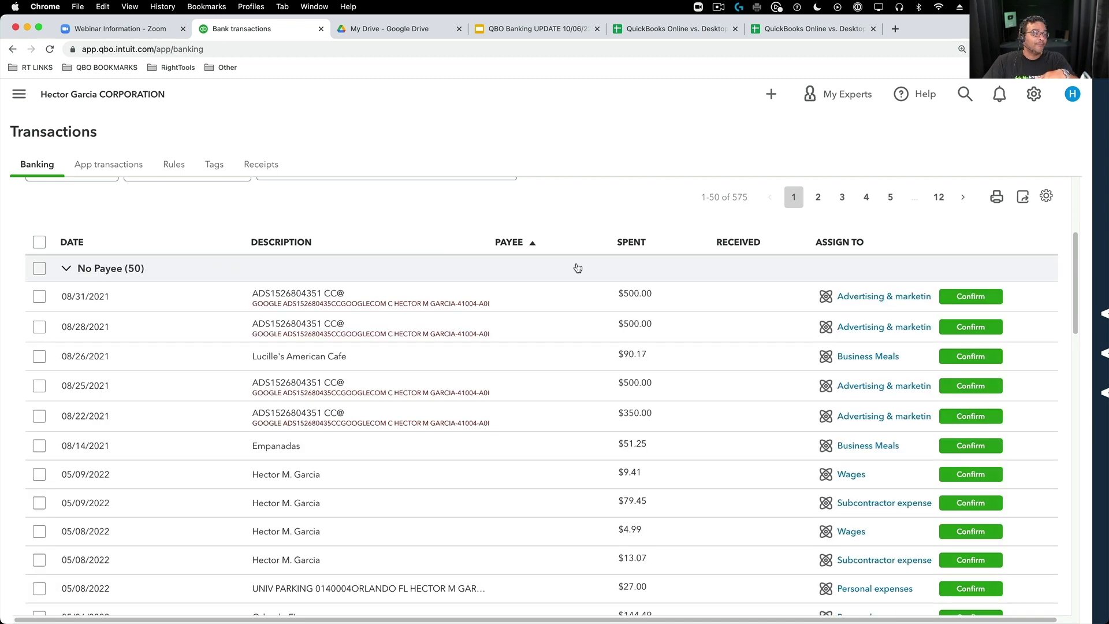
click(66, 268)
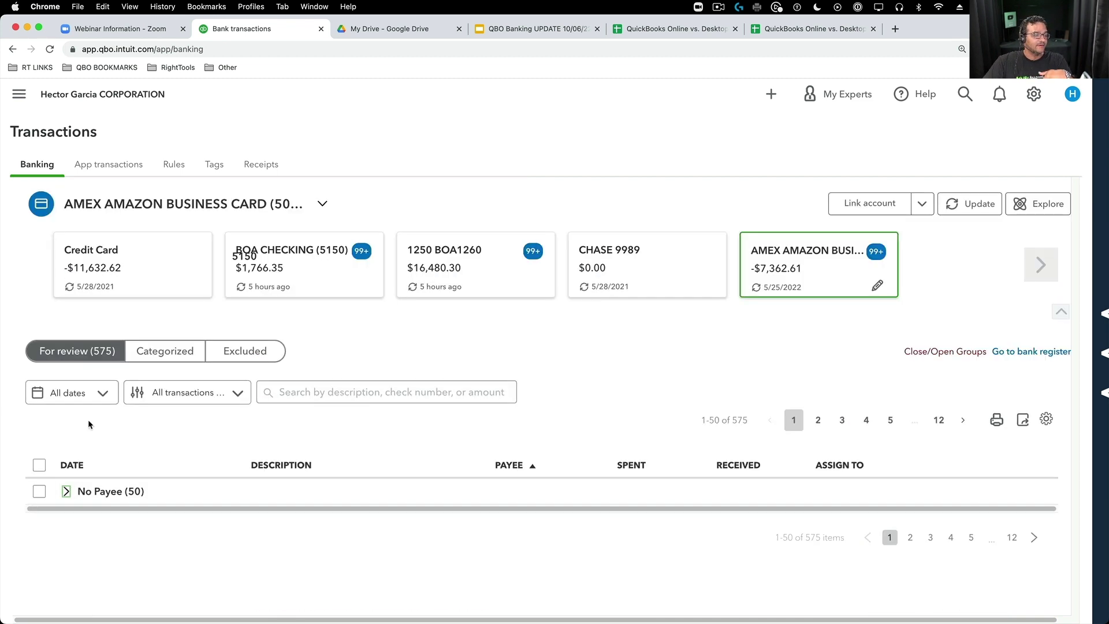
click(66, 491)
scroll(563, 381, down, 3)
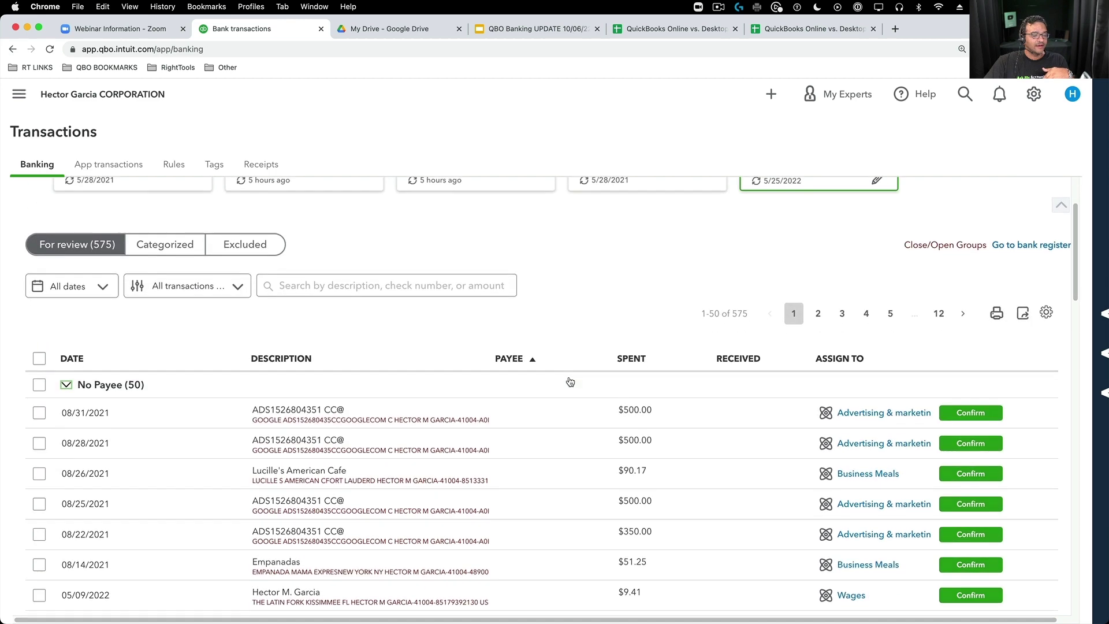
scroll(570, 382, down, 3)
- Group by spent amount, collapsing Money in and Money out, then by category, collapsing 1250 BOA1260
click(636, 275)
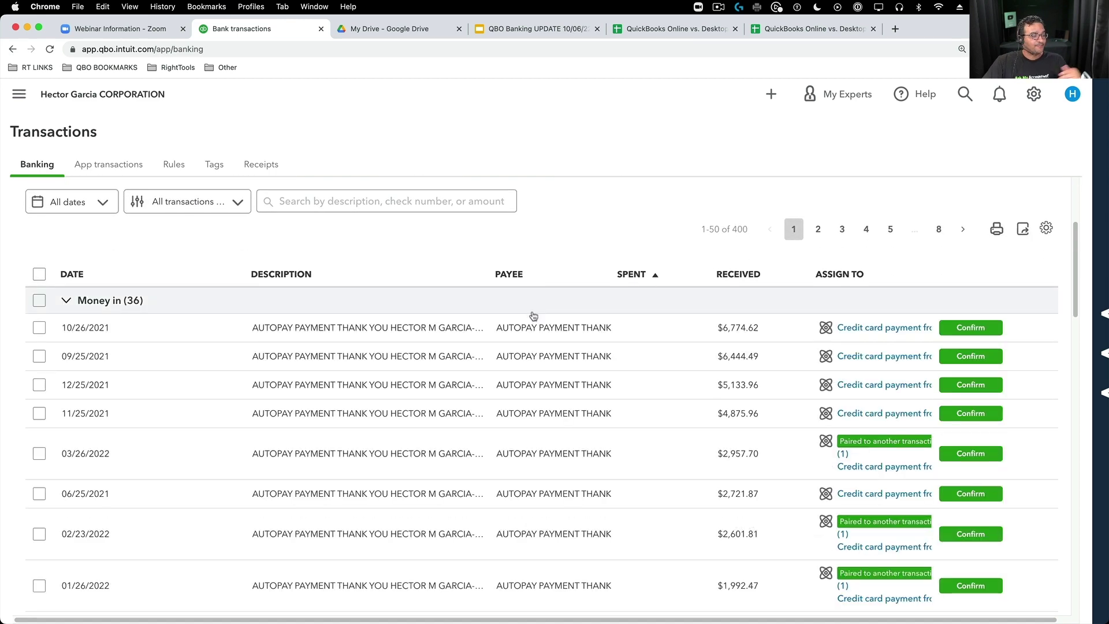
click(65, 300)
click(66, 327)
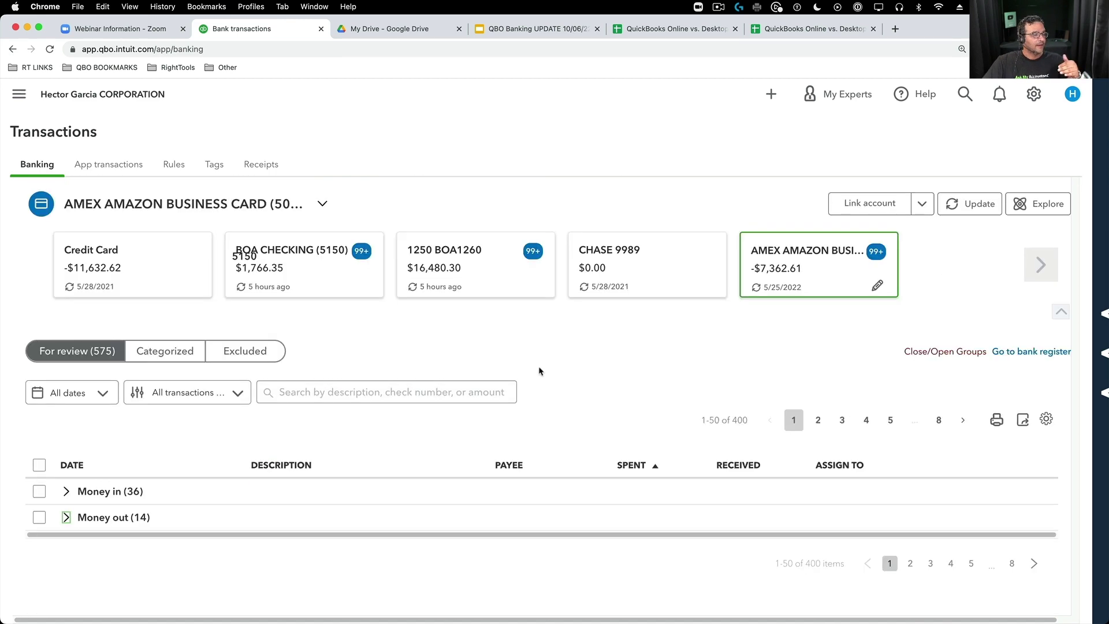
click(839, 467)
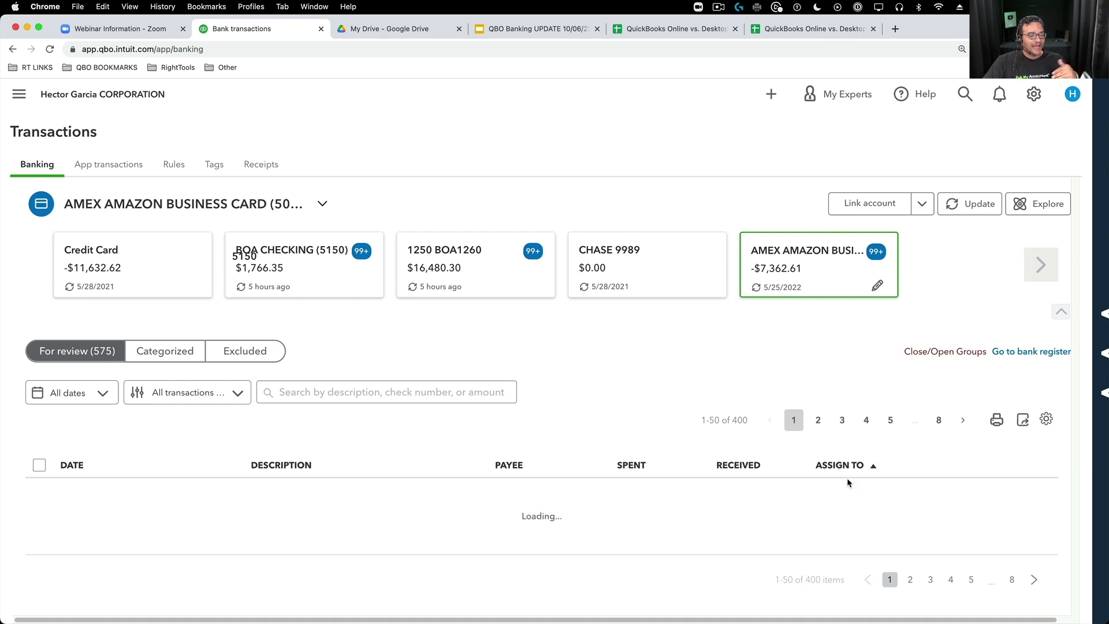
scroll(846, 477, down, 5)
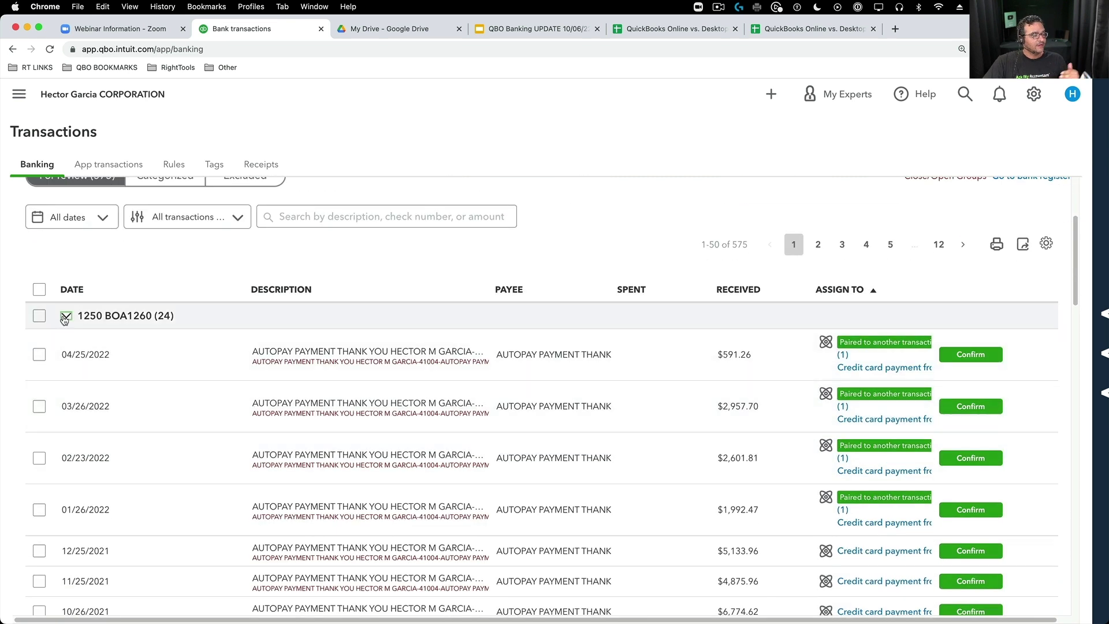
click(65, 316)
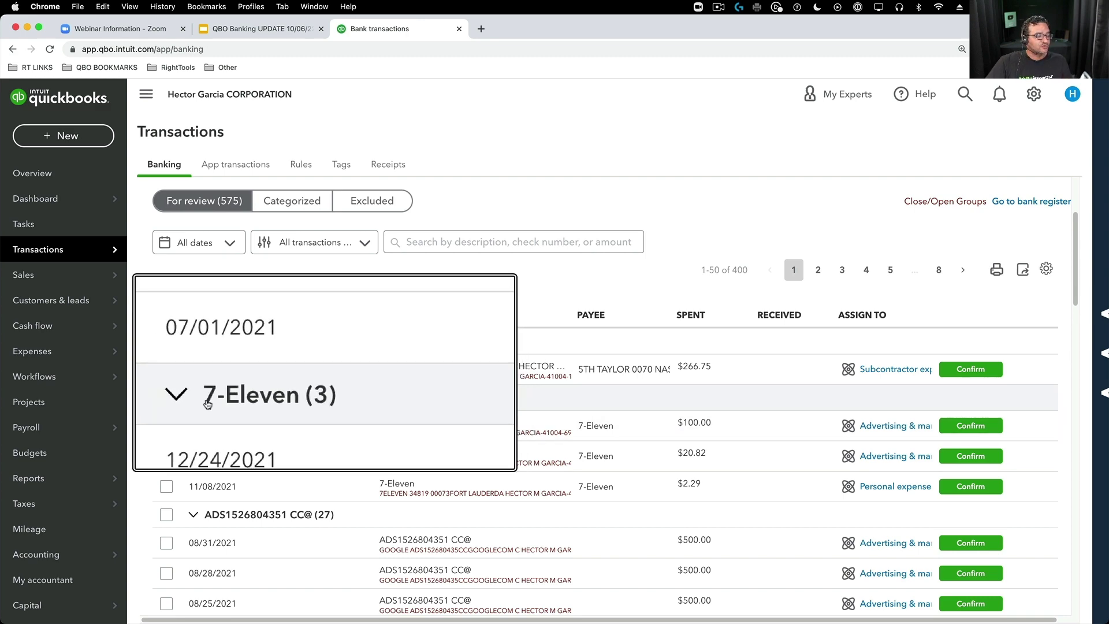
- Scroll through the description-grouped list to review the 7-Eleven and ADS groups
scroll(242, 381, down, 5)
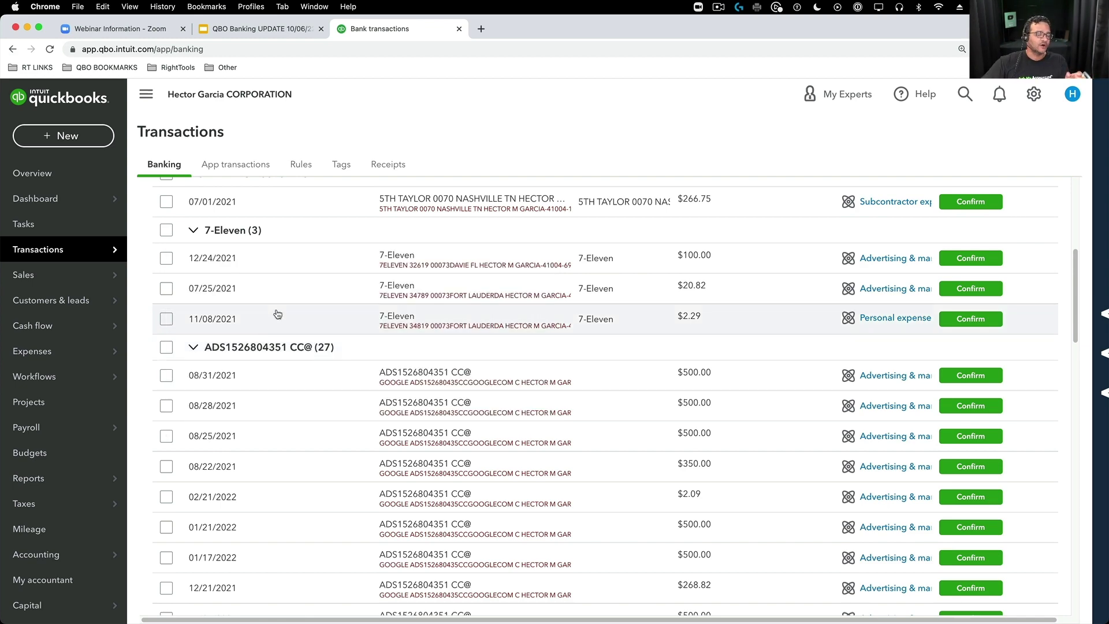
scroll(312, 332, up, 2)
scroll(1026, 255, up, 2)
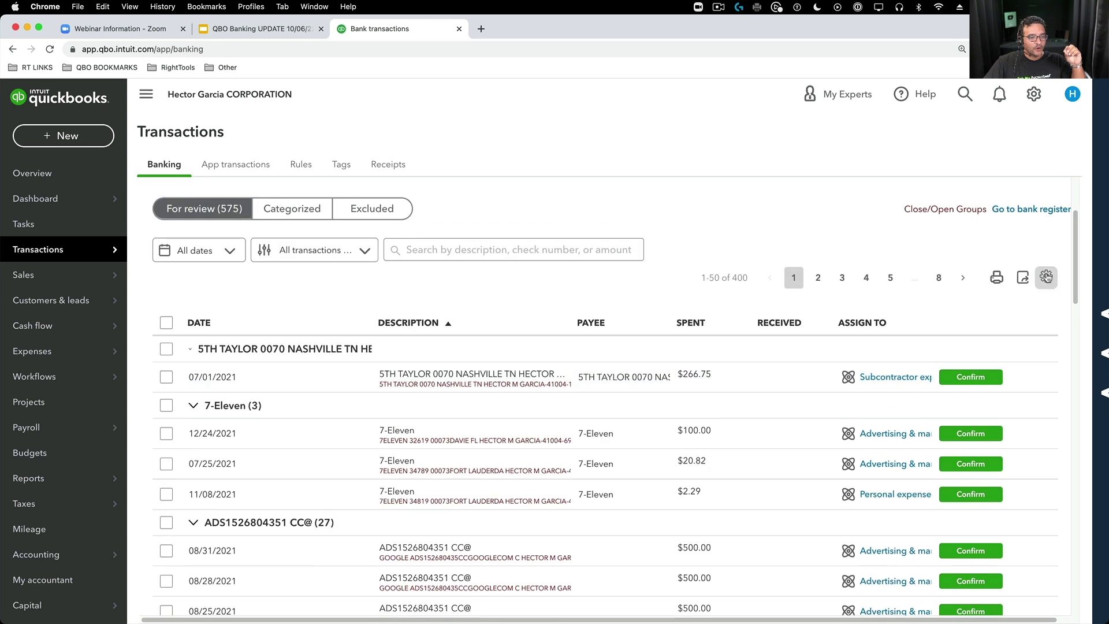
- Check the table settings, then scroll through the description-grouped transaction list
click(1049, 275)
scroll(914, 503, down, 2)
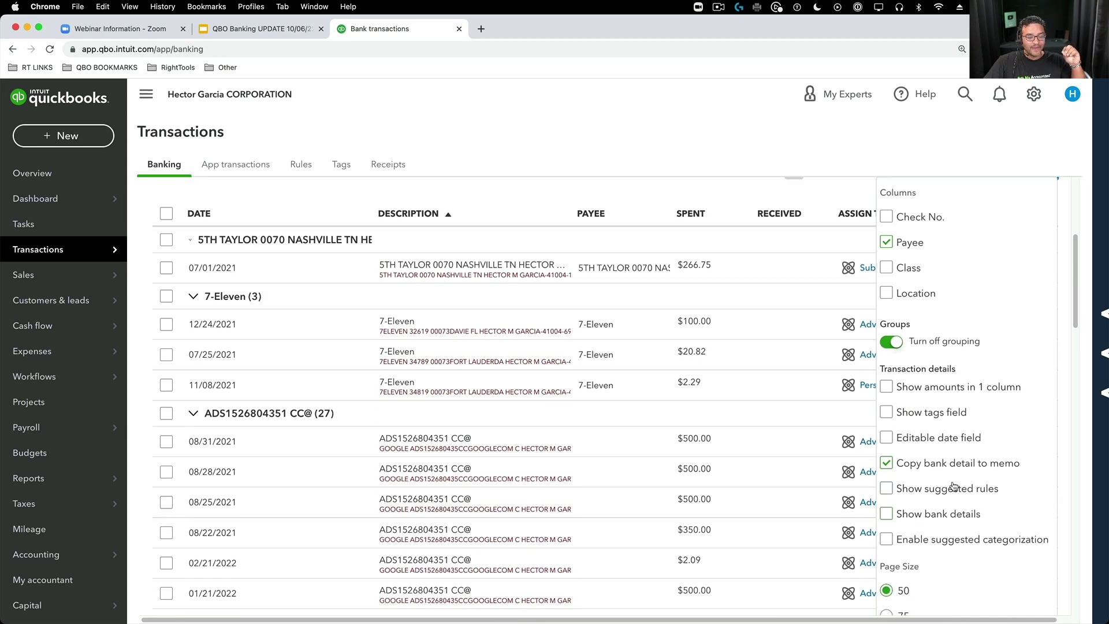
scroll(955, 487, up, 2)
click(1046, 282)
scroll(668, 325, down, 2)
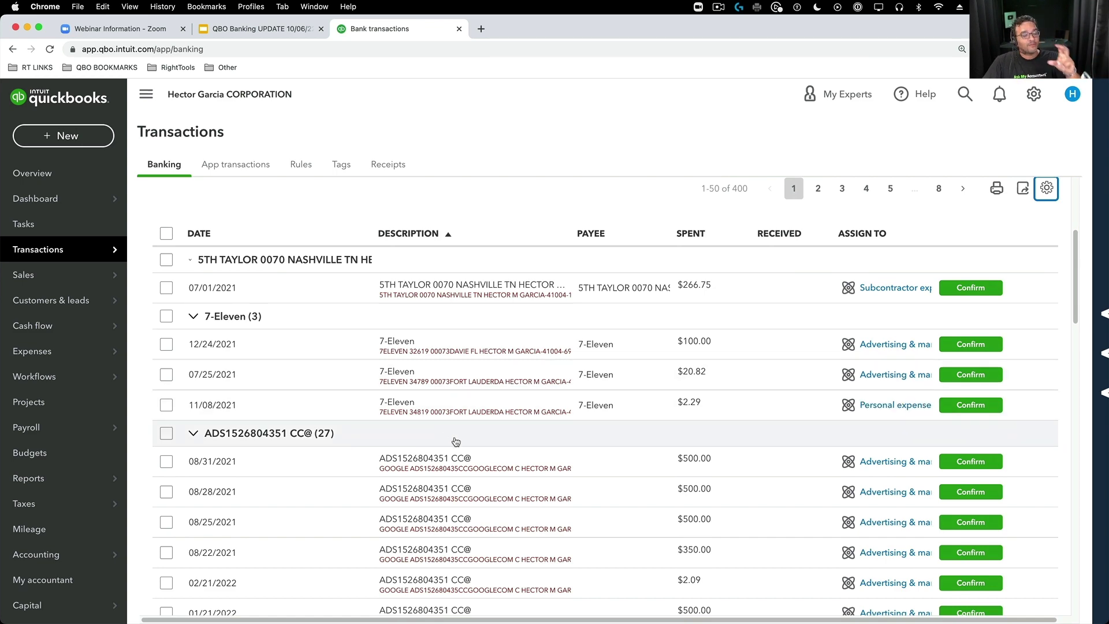
scroll(488, 448, down, 1)
scroll(492, 452, down, 1)
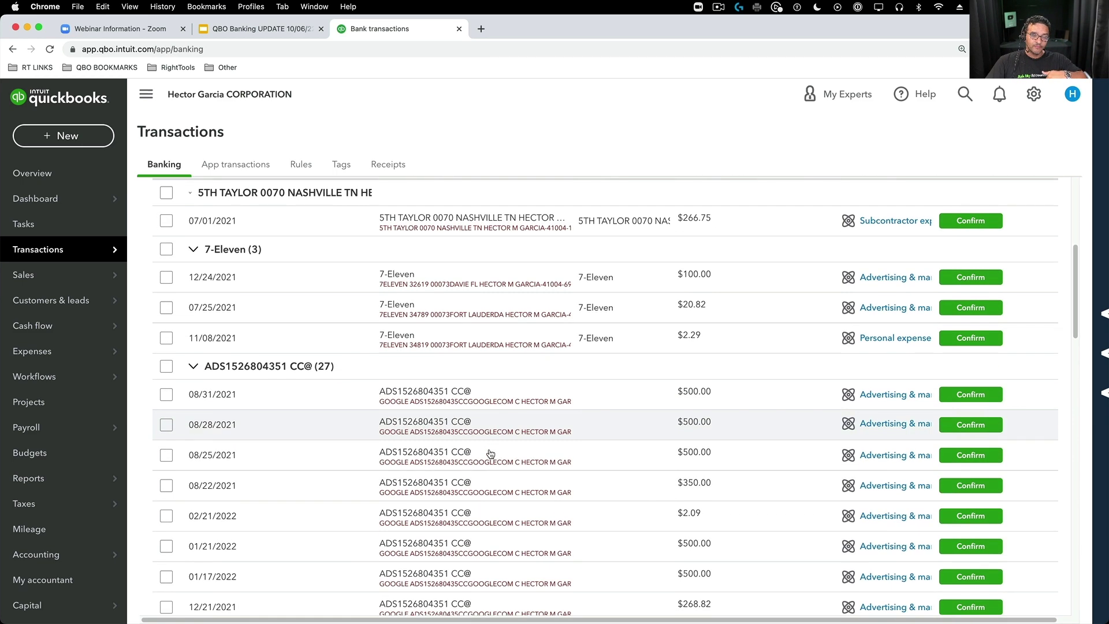
scroll(490, 452, down, 3)
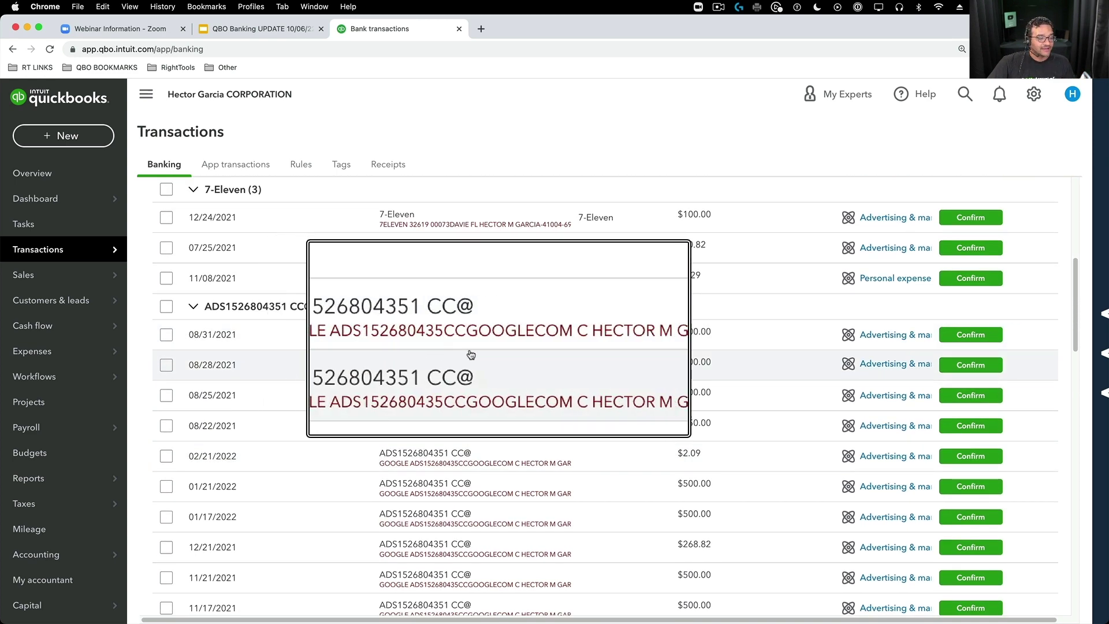
scroll(195, 311, up, 8)
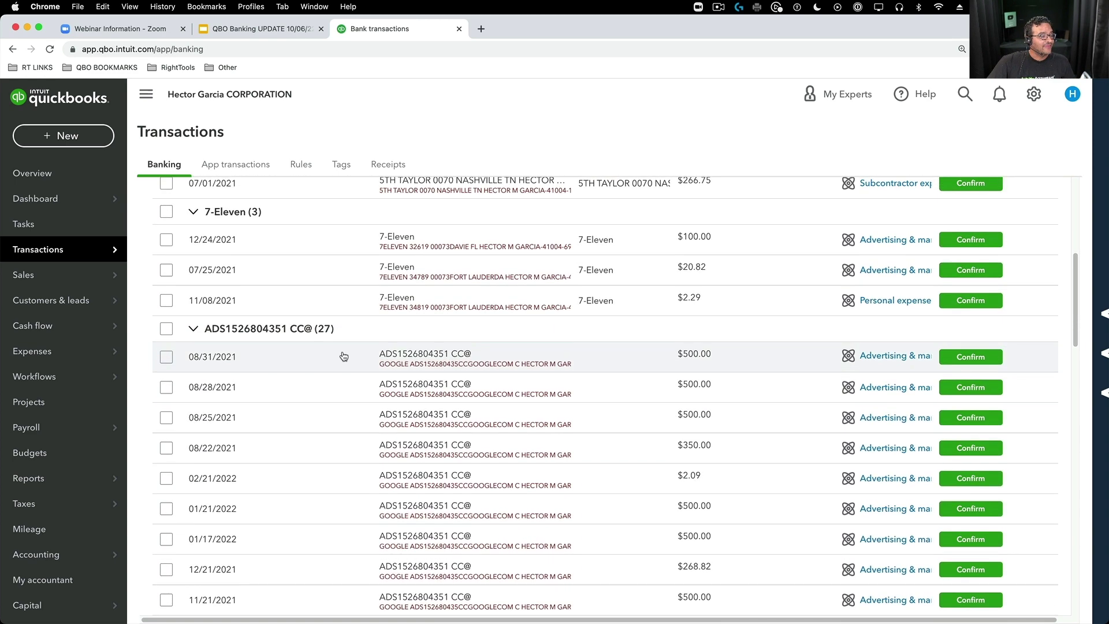
click(193, 312)
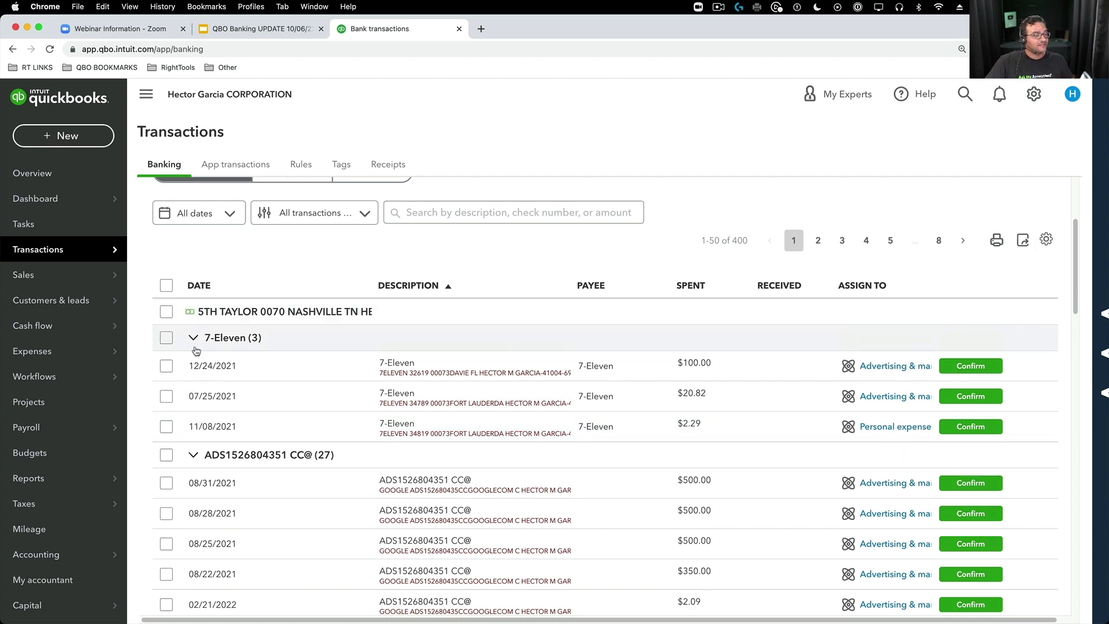
click(194, 338)
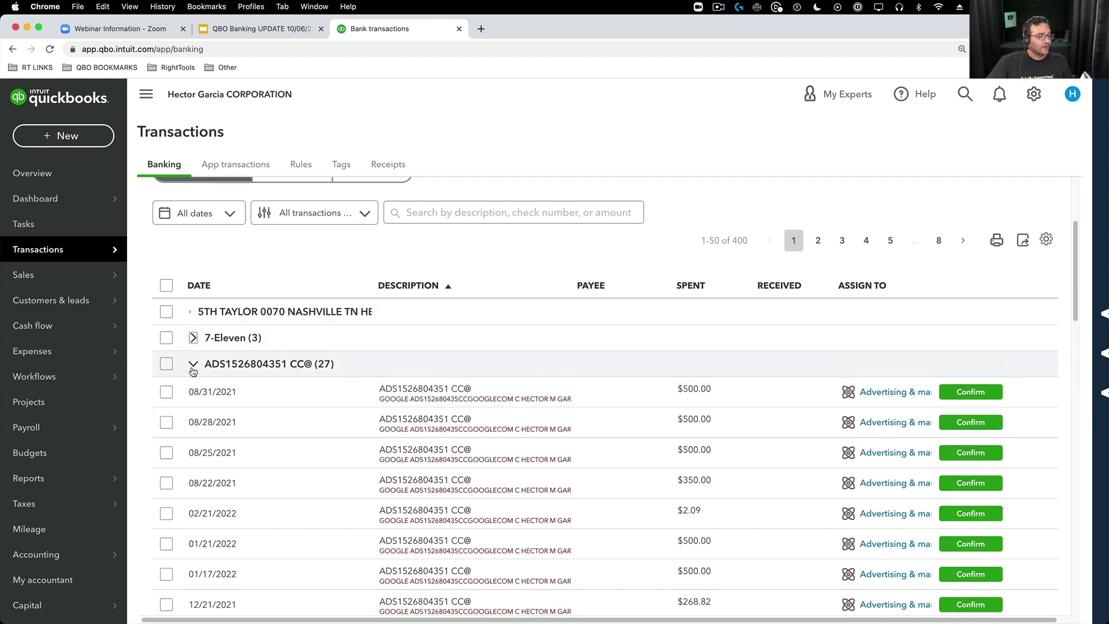
click(194, 365)
click(196, 390)
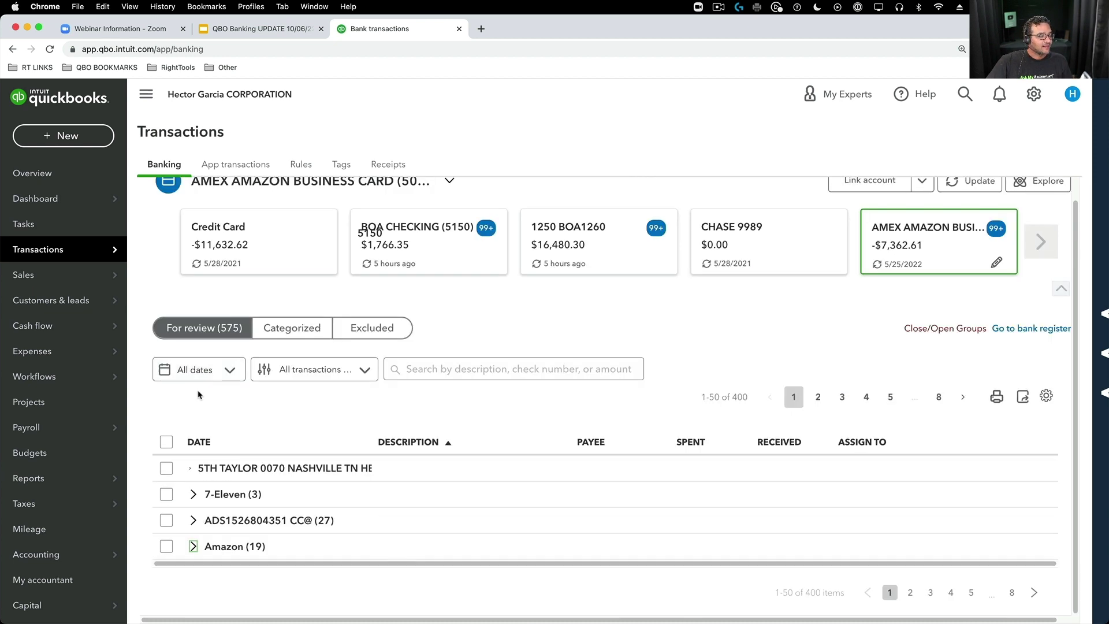